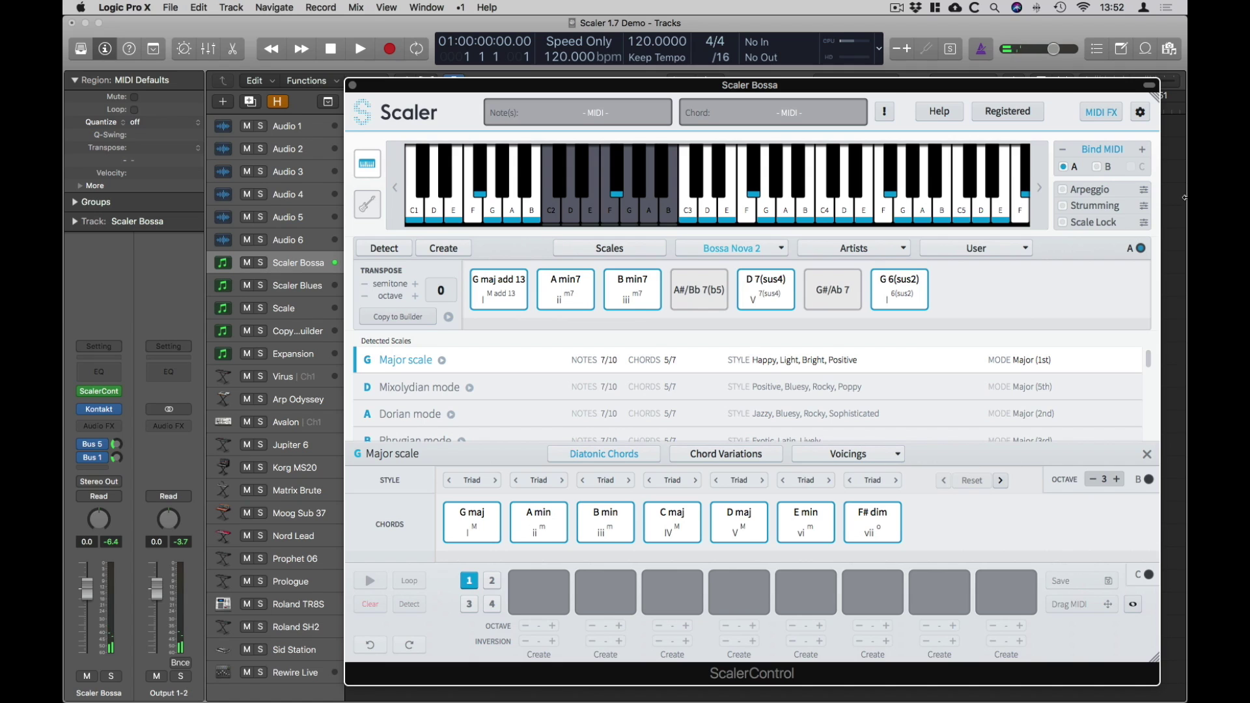
Load the Latin 7 song chord set into Scaler on the Scaler Bossa track
left_click(776, 254)
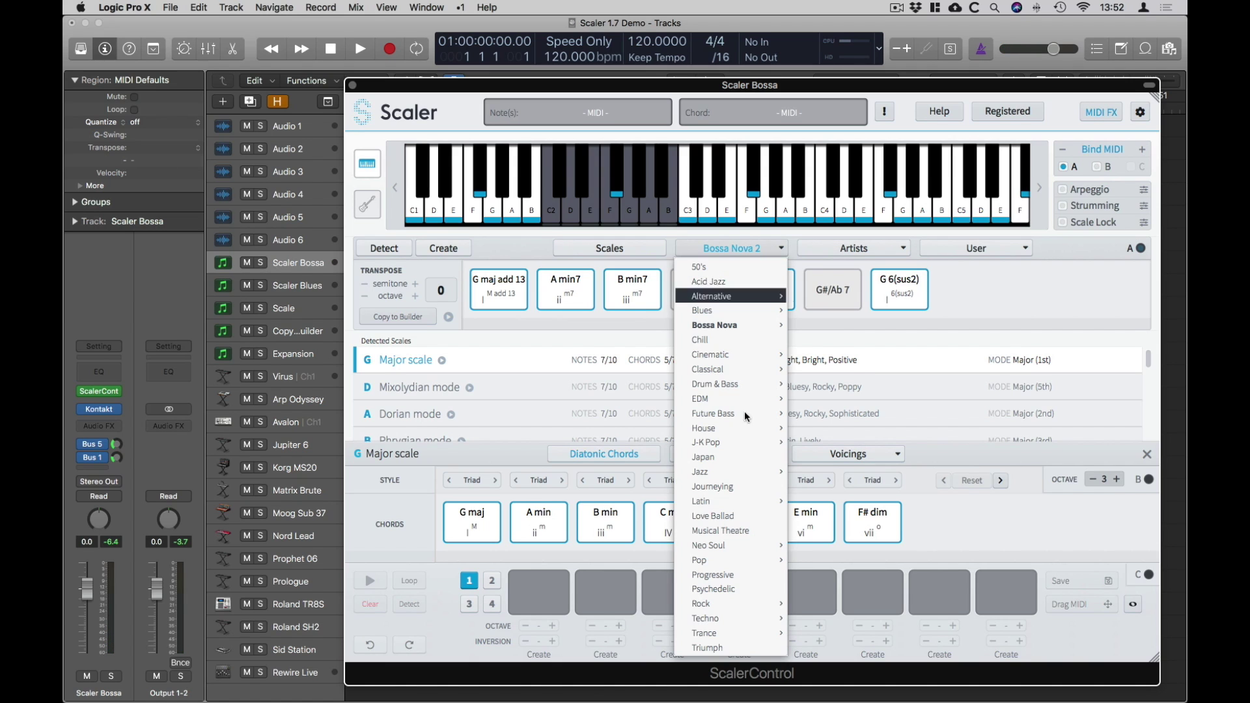
mouse_move(729, 501)
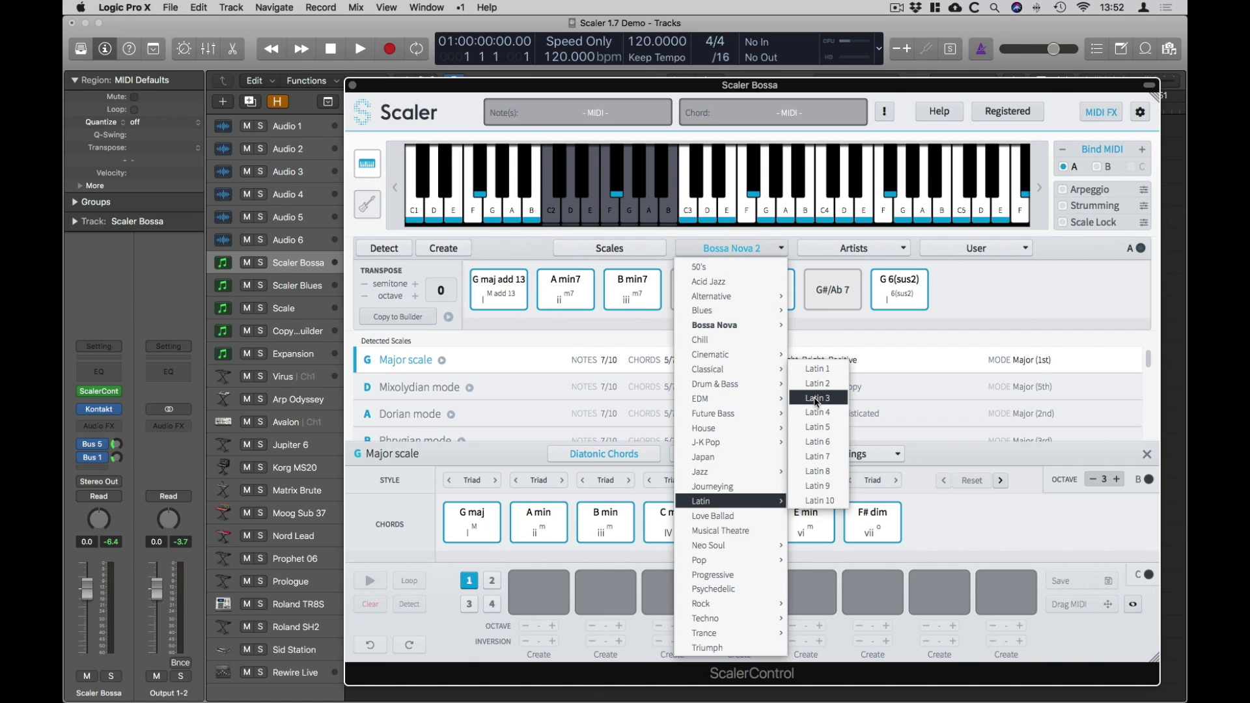
left_click(813, 414)
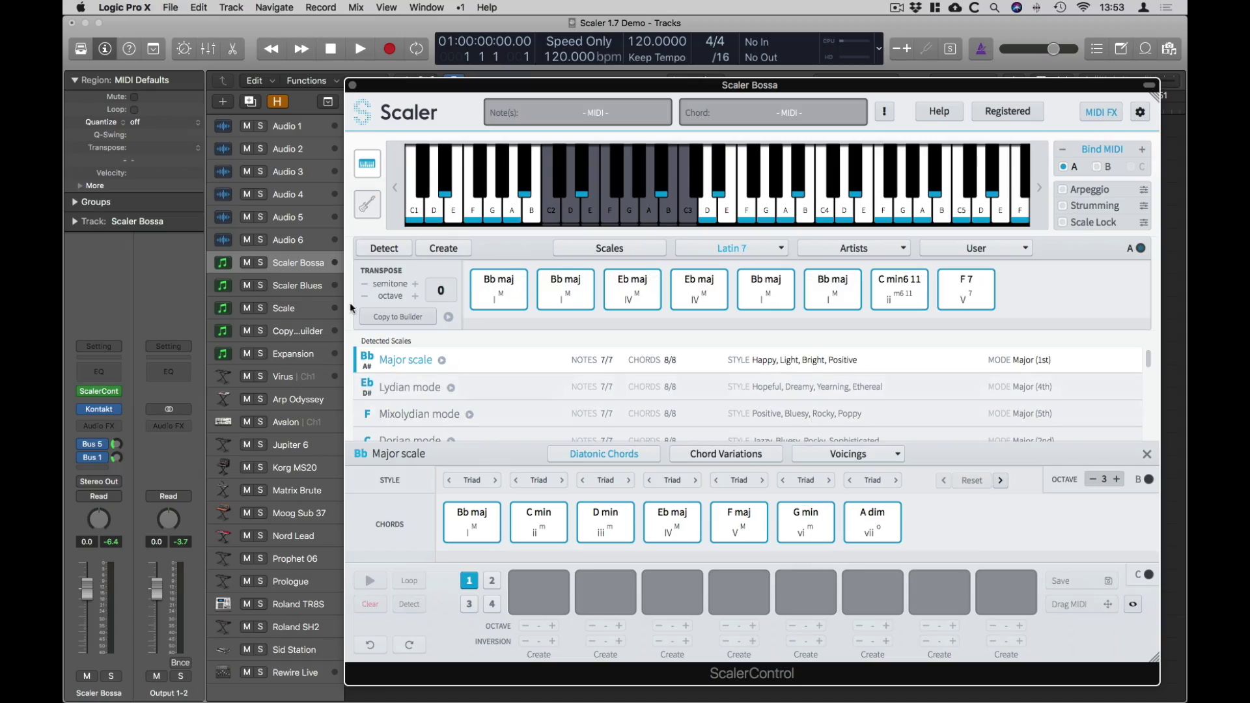
Load the Blues 1 song chord set on the Scaler Blues track and switch to another song set
left_click(302, 291)
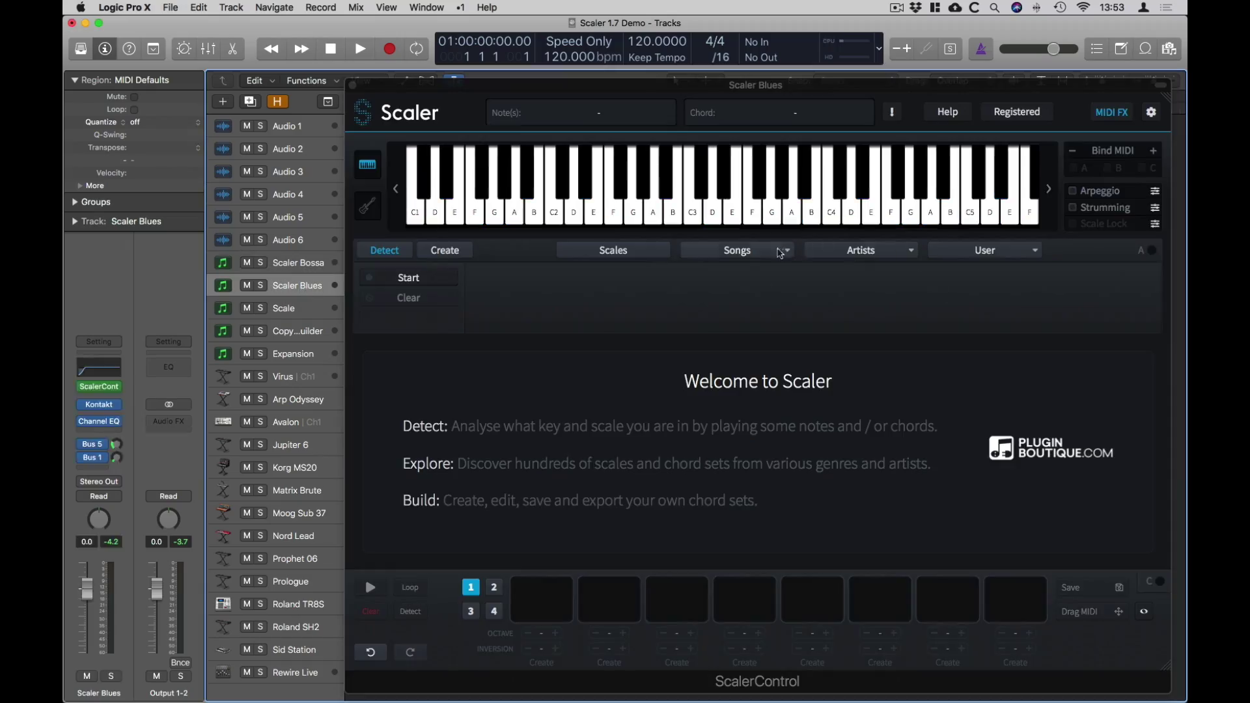
left_click(781, 253)
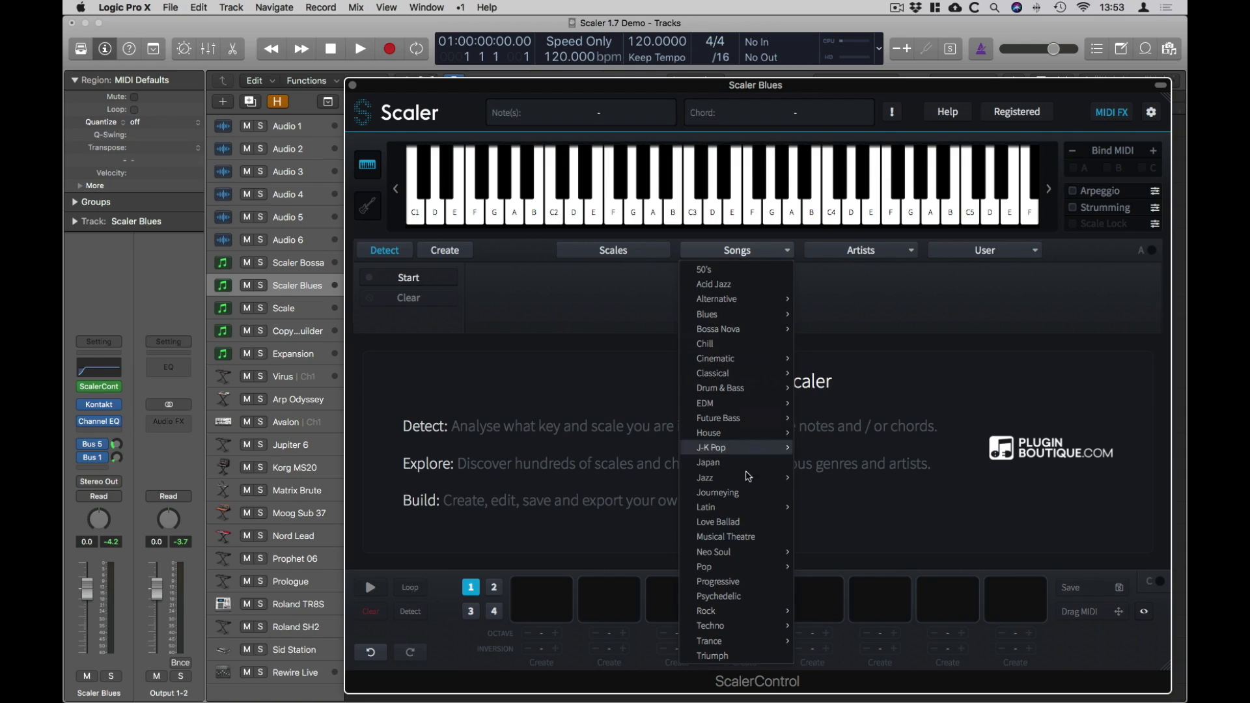
mouse_move(735, 315)
left_click(819, 316)
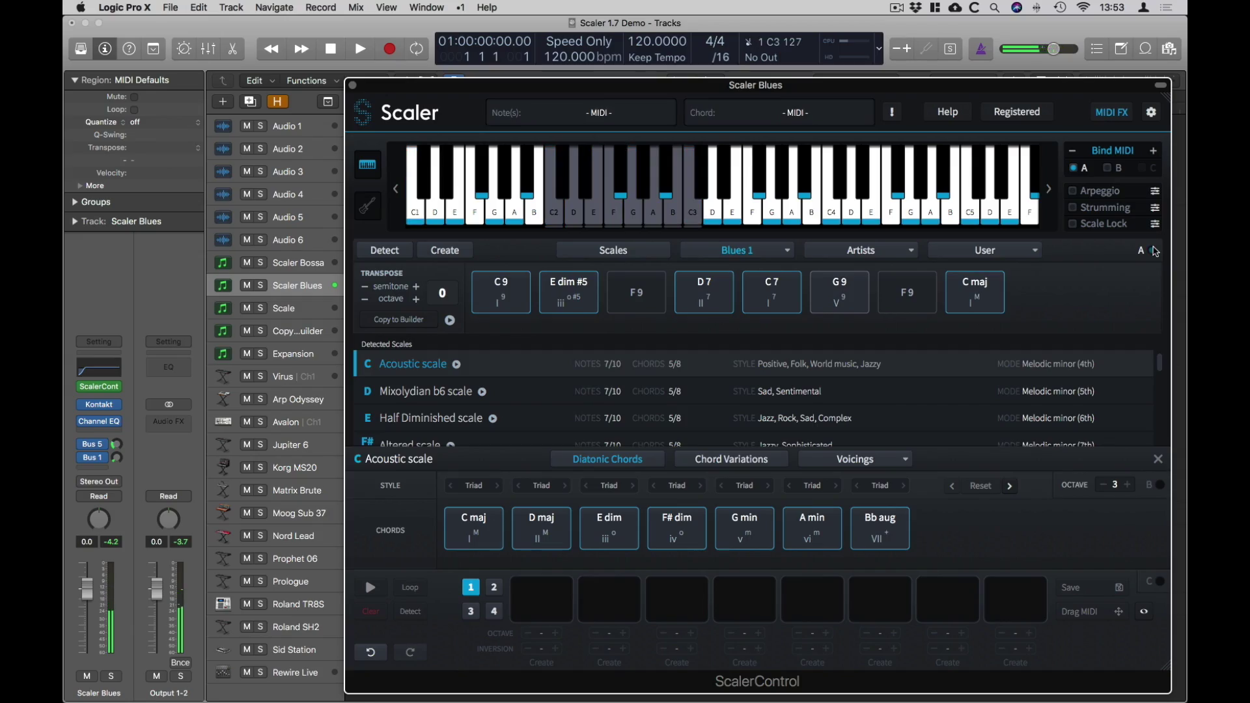
left_click(776, 254)
left_click(840, 375)
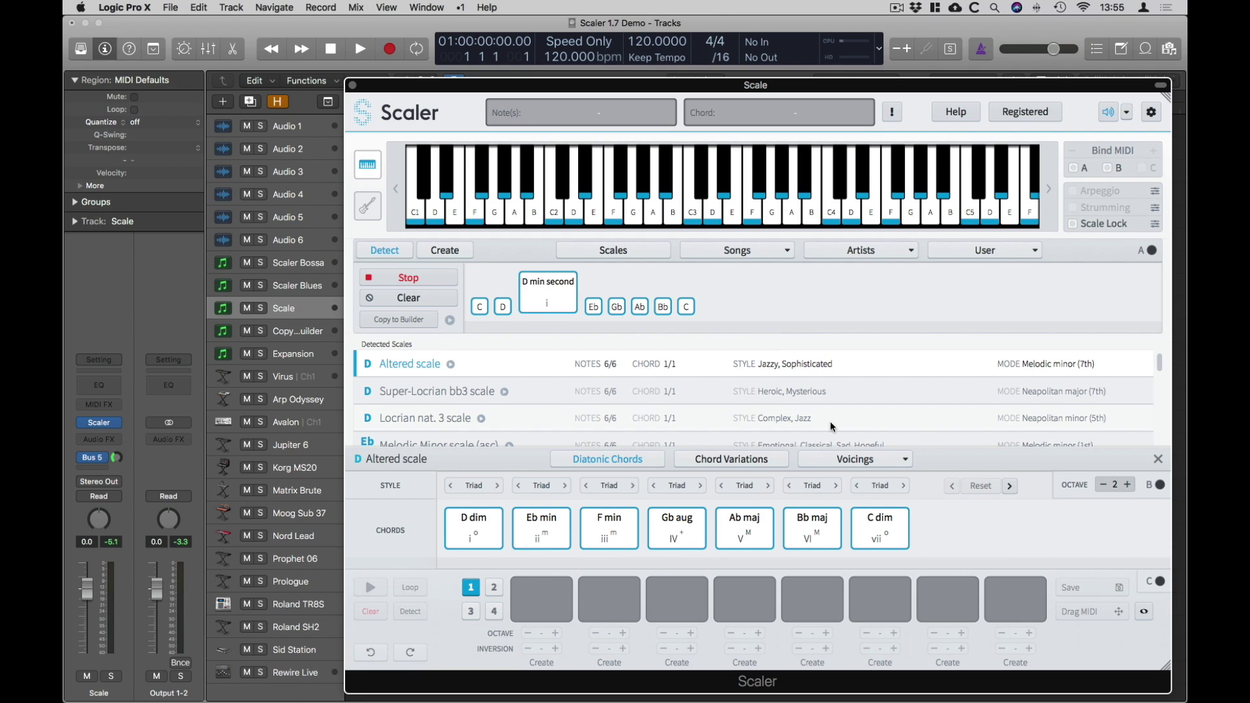
Select the D Locrian nat. 3 scale from the detected scales and bind its section B chords to MIDI
left_click(811, 423)
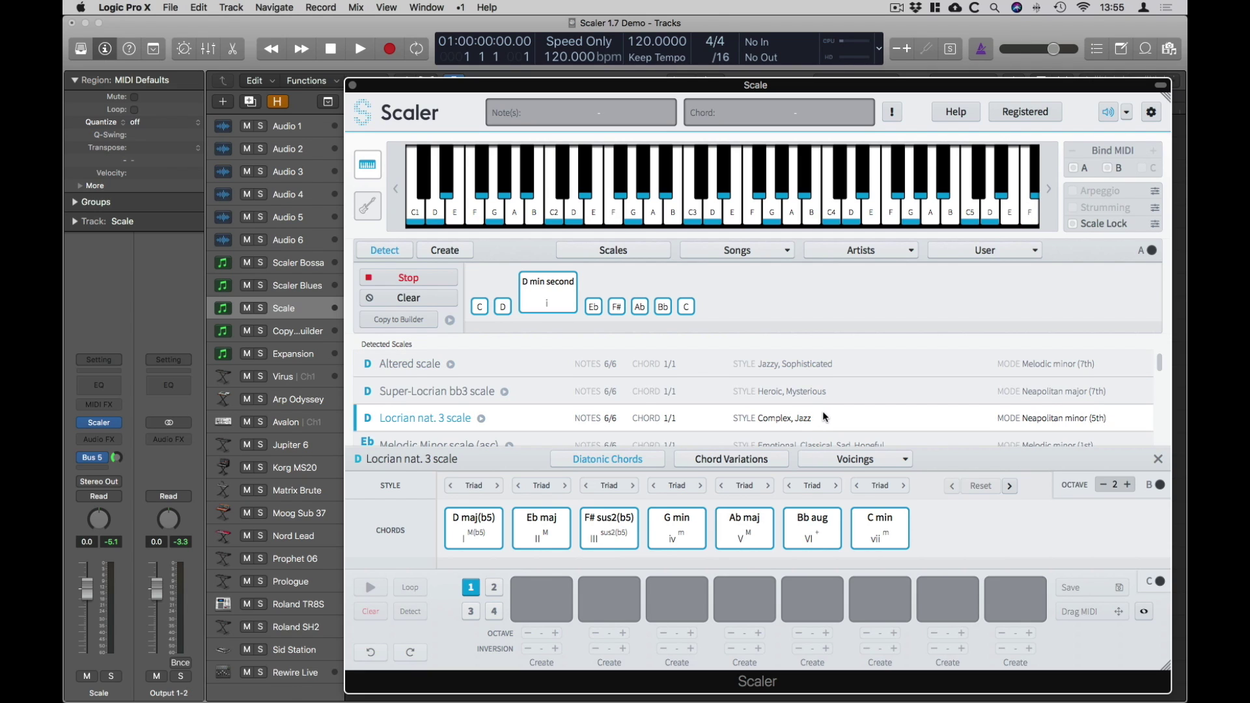
left_click(1159, 485)
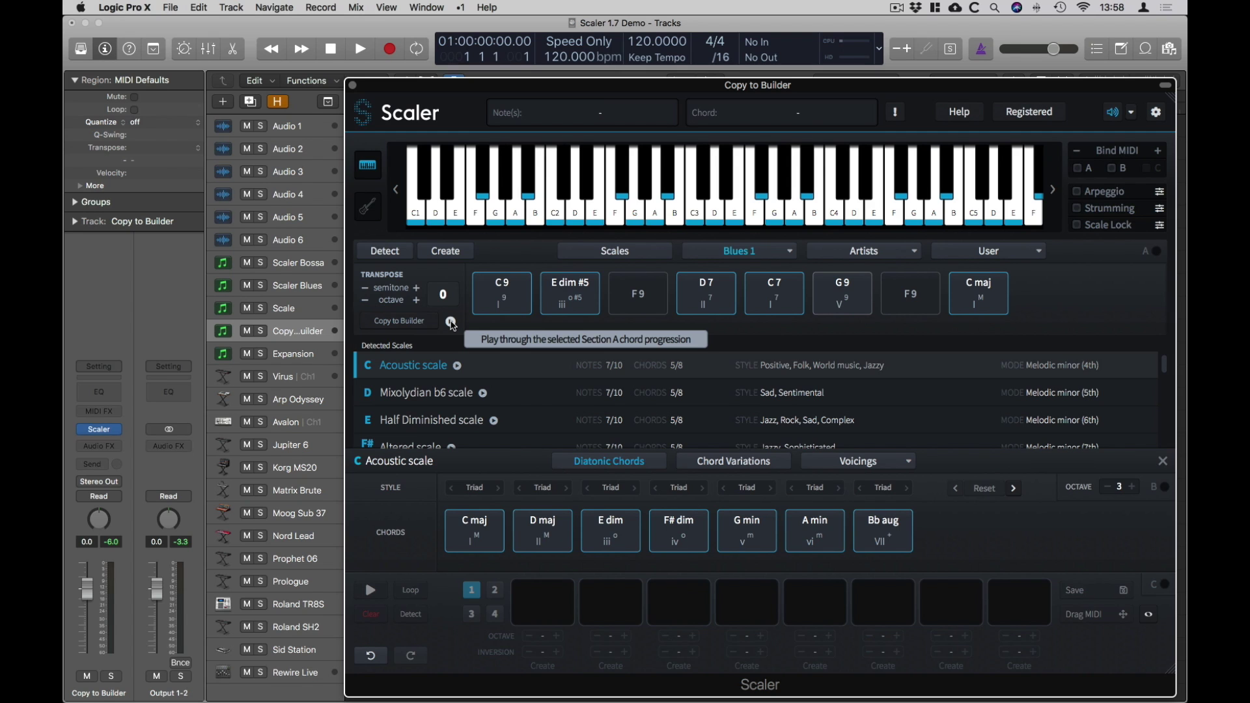
Play through the Blues 1 progression in section A and copy it to the chord builder
left_click(451, 322)
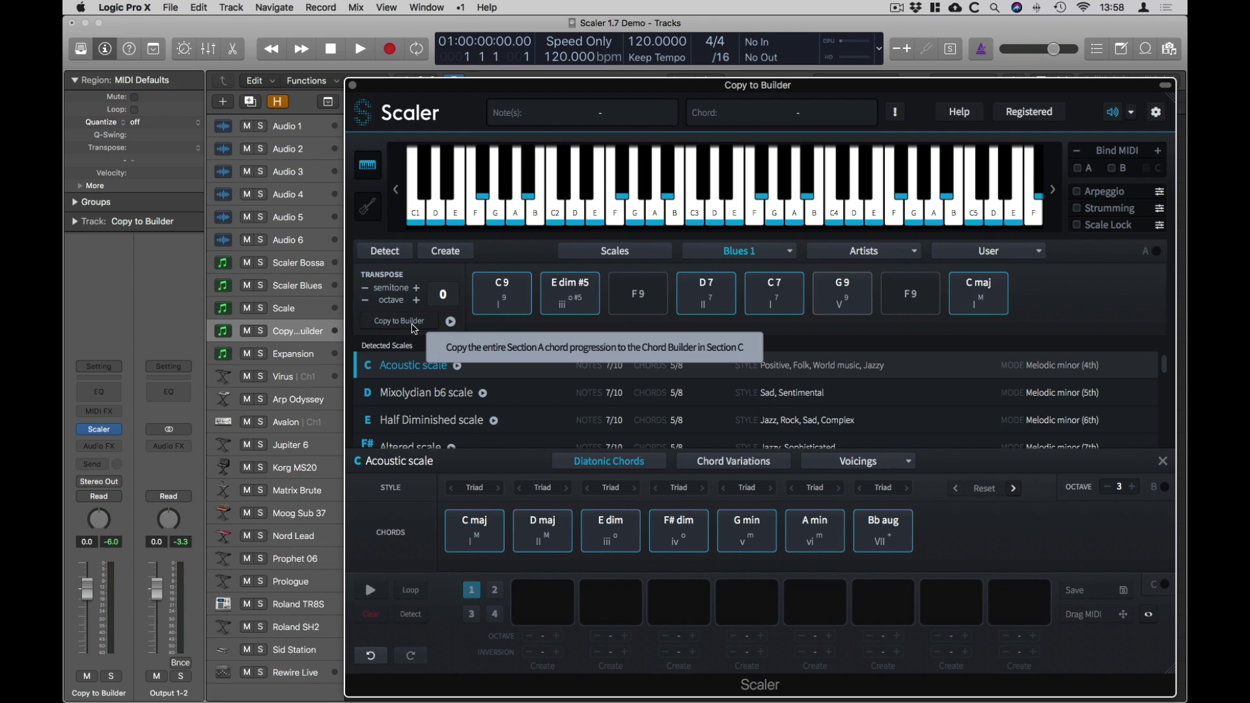
left_click(415, 329)
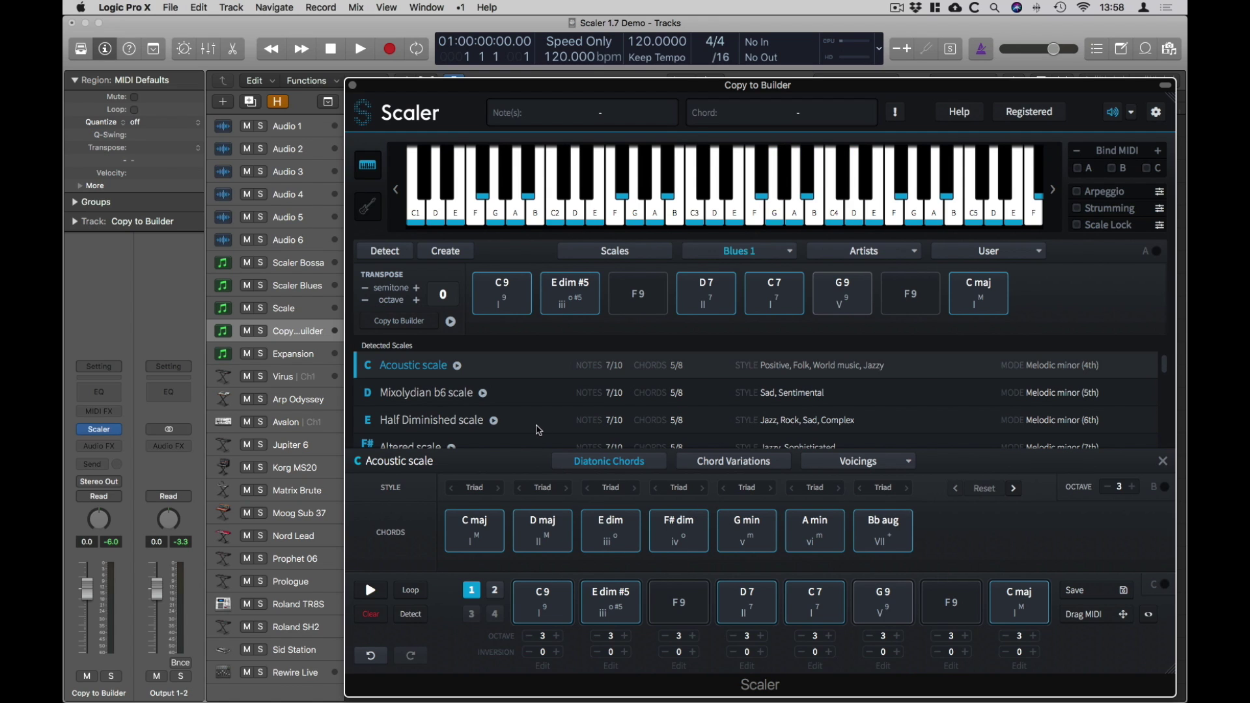
Select the F Major scale and replace the F 9 chords in the builder progression with its F maj chord
scroll(479, 423, "down", 1)
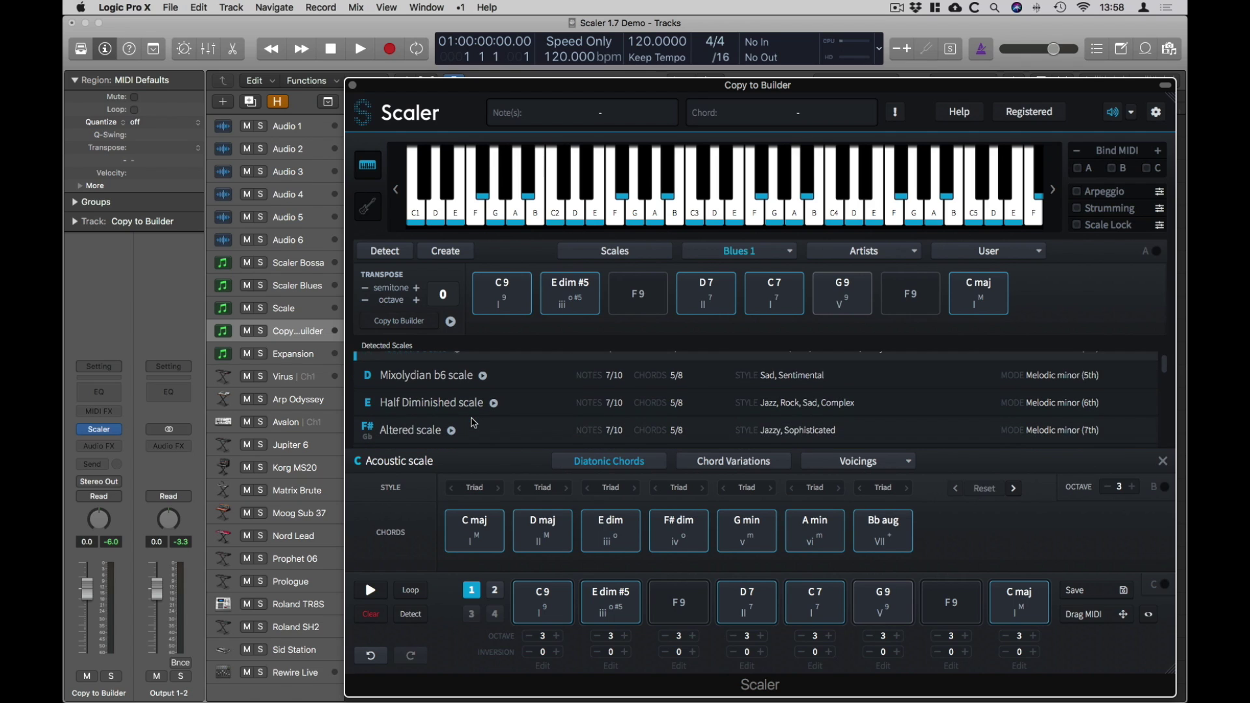
scroll(474, 423, "down", 3)
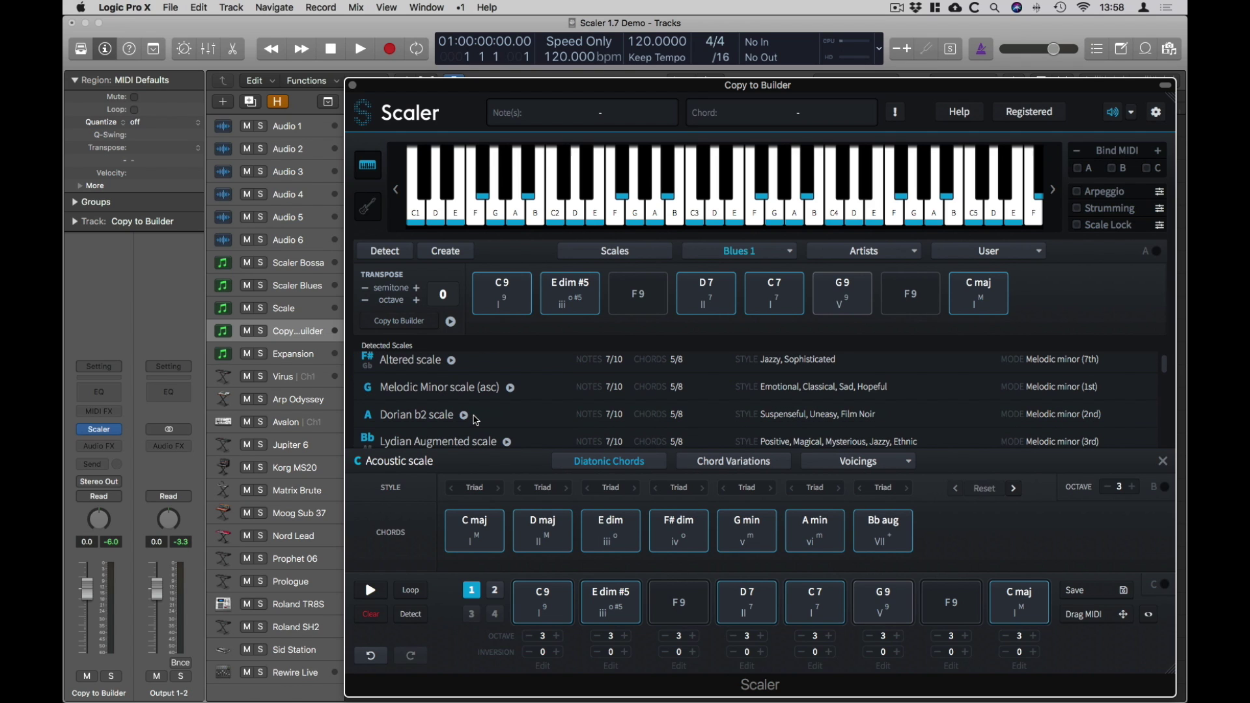
scroll(476, 420, "down", 6)
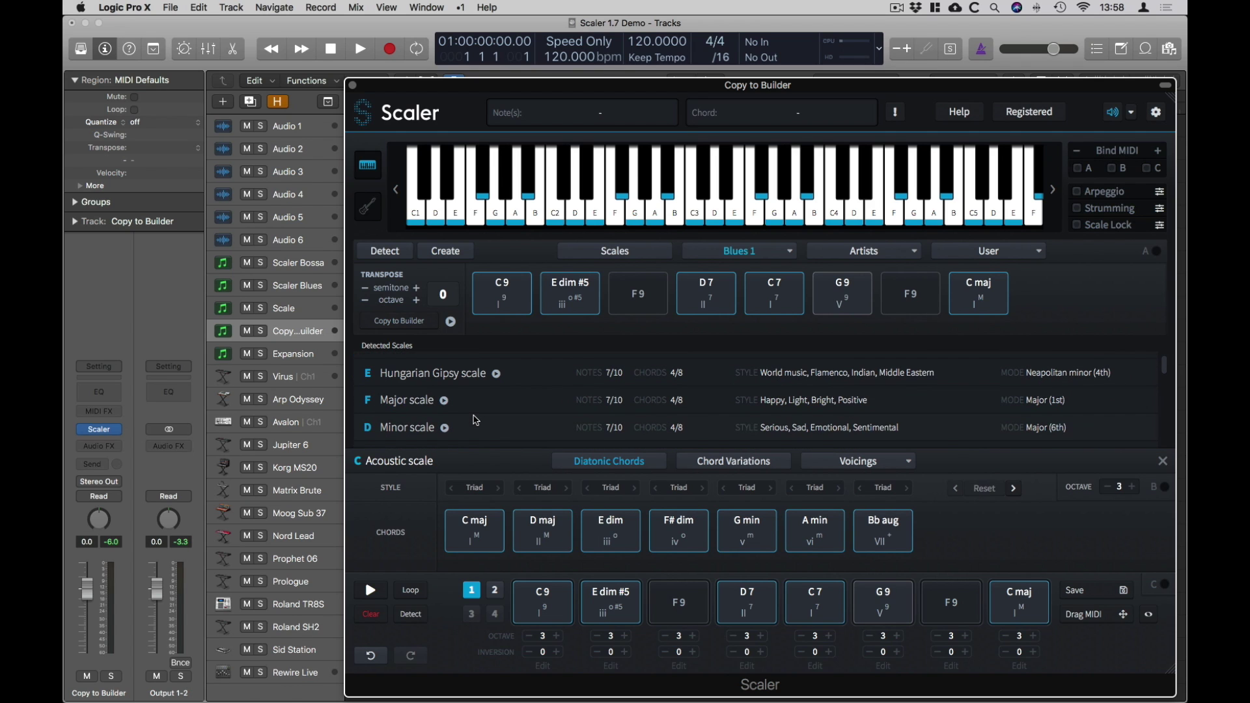
left_click(425, 407)
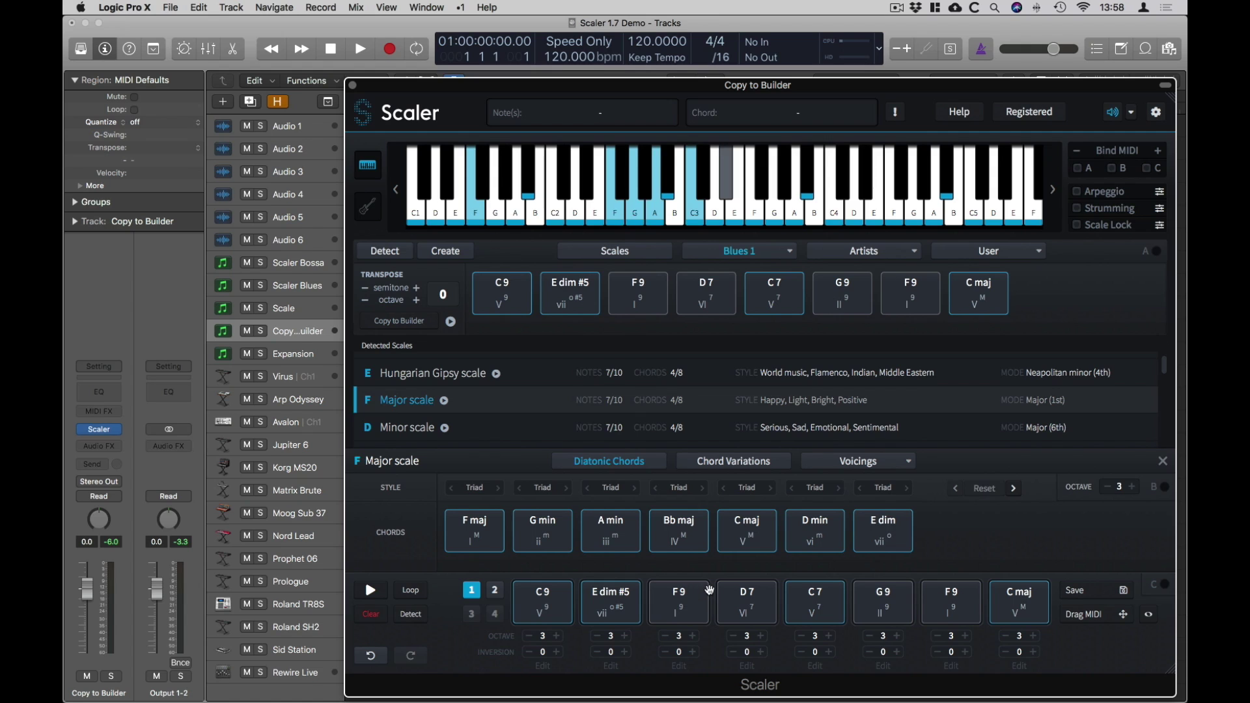
left_click(470, 528)
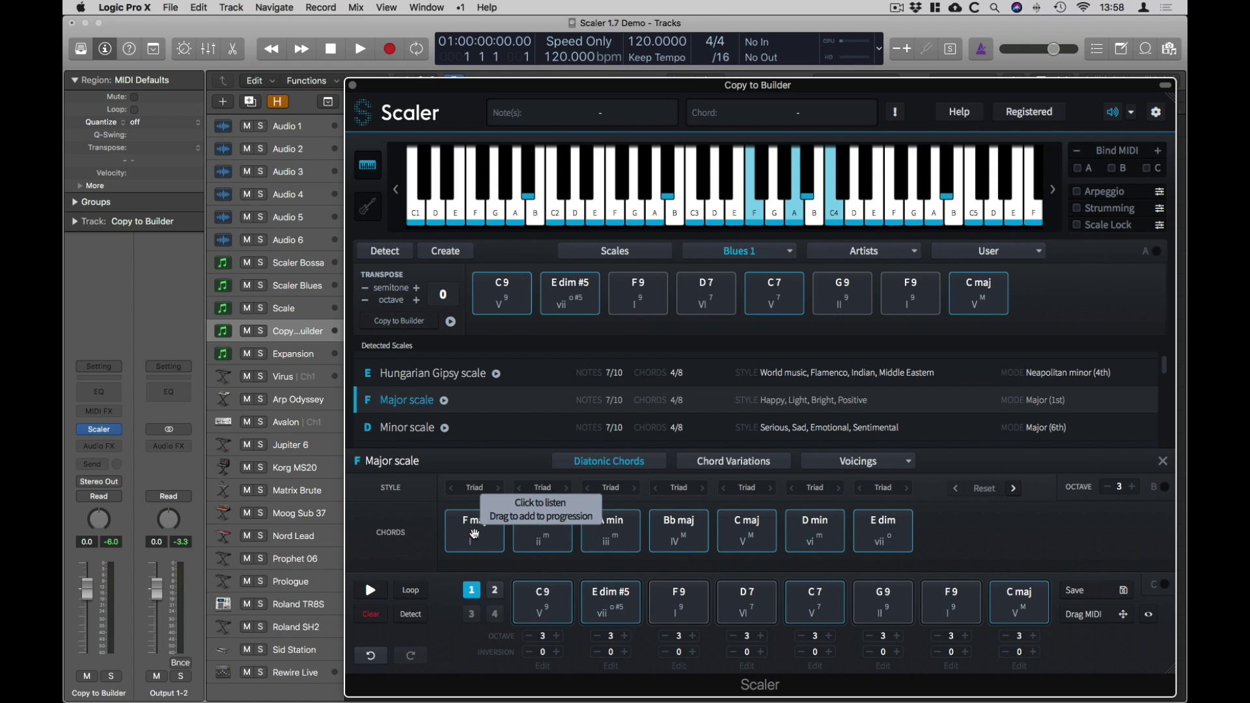
left_click_drag(471, 531, 950, 592)
Select the G Dorian mode, replace the builder's G 9 chord with G min and audition it
scroll(400, 392, "down", 5)
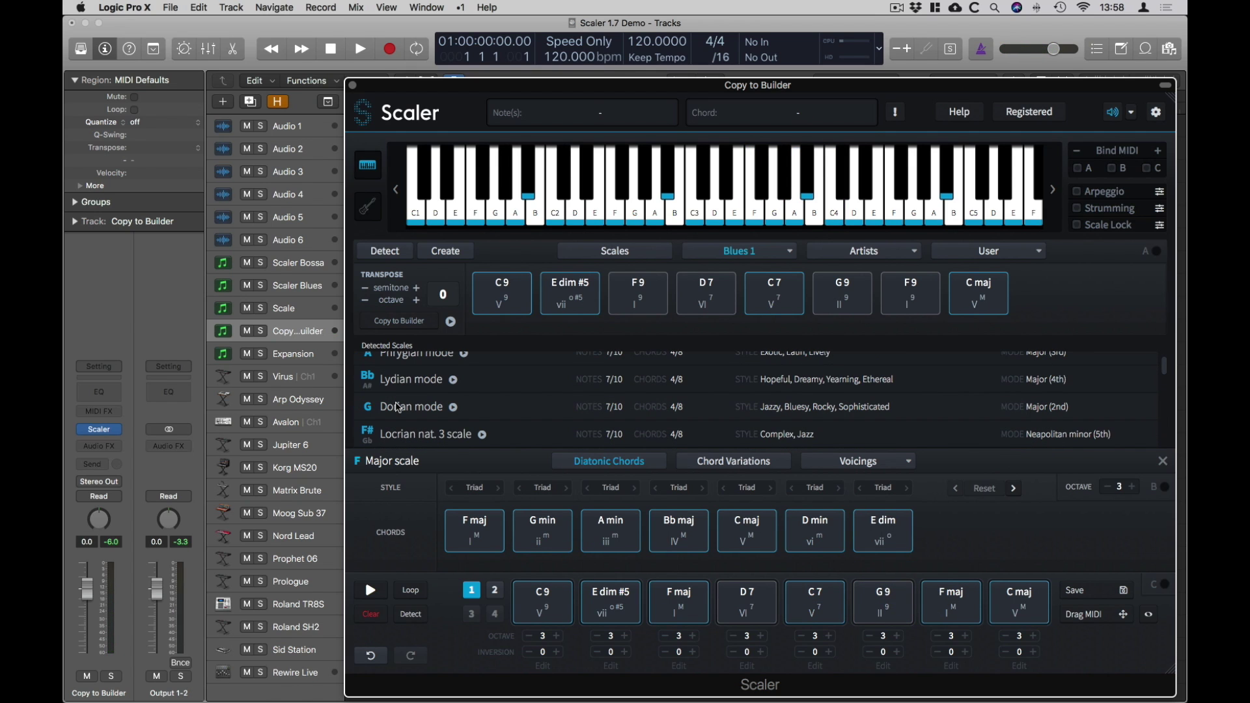
left_click(398, 407)
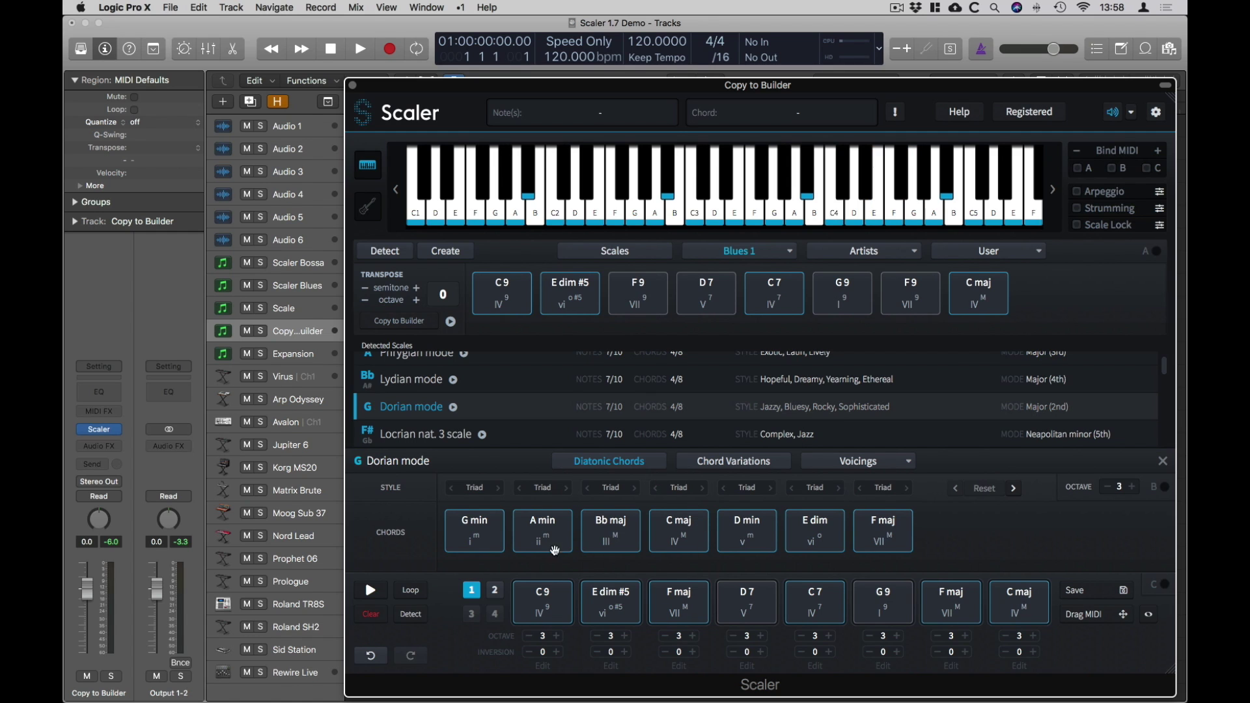
left_click_drag(476, 533, 887, 594)
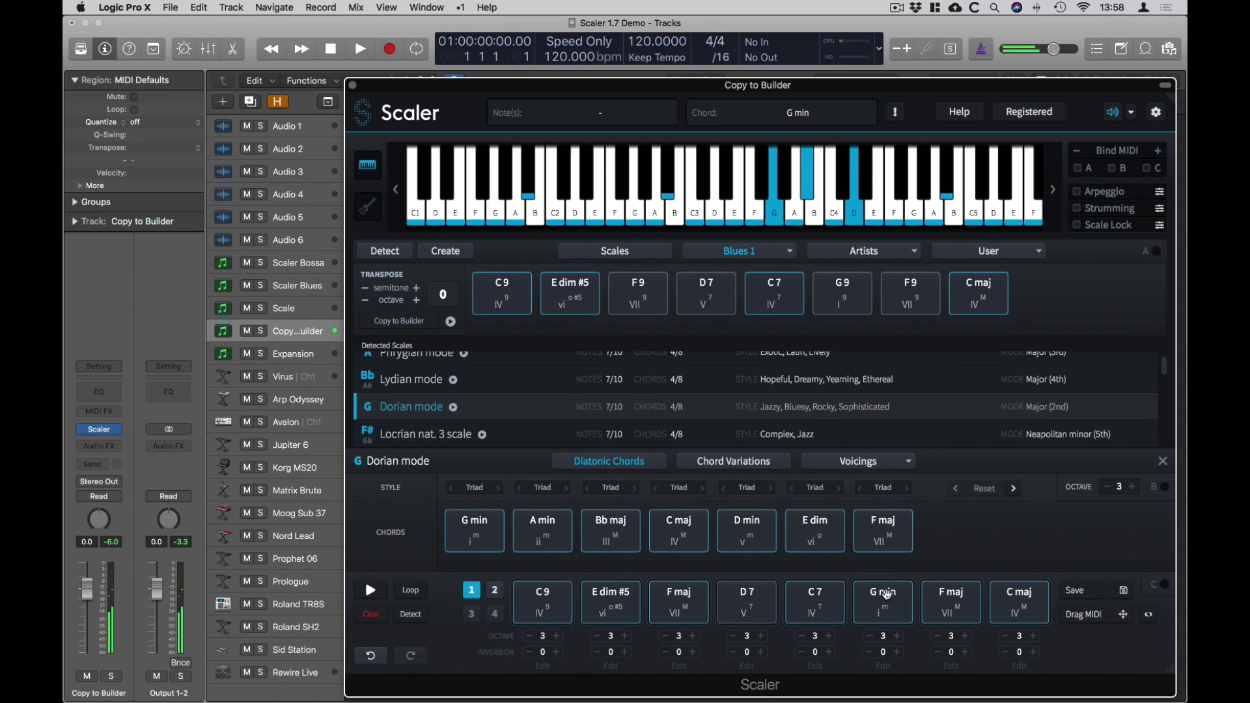
left_click(879, 596)
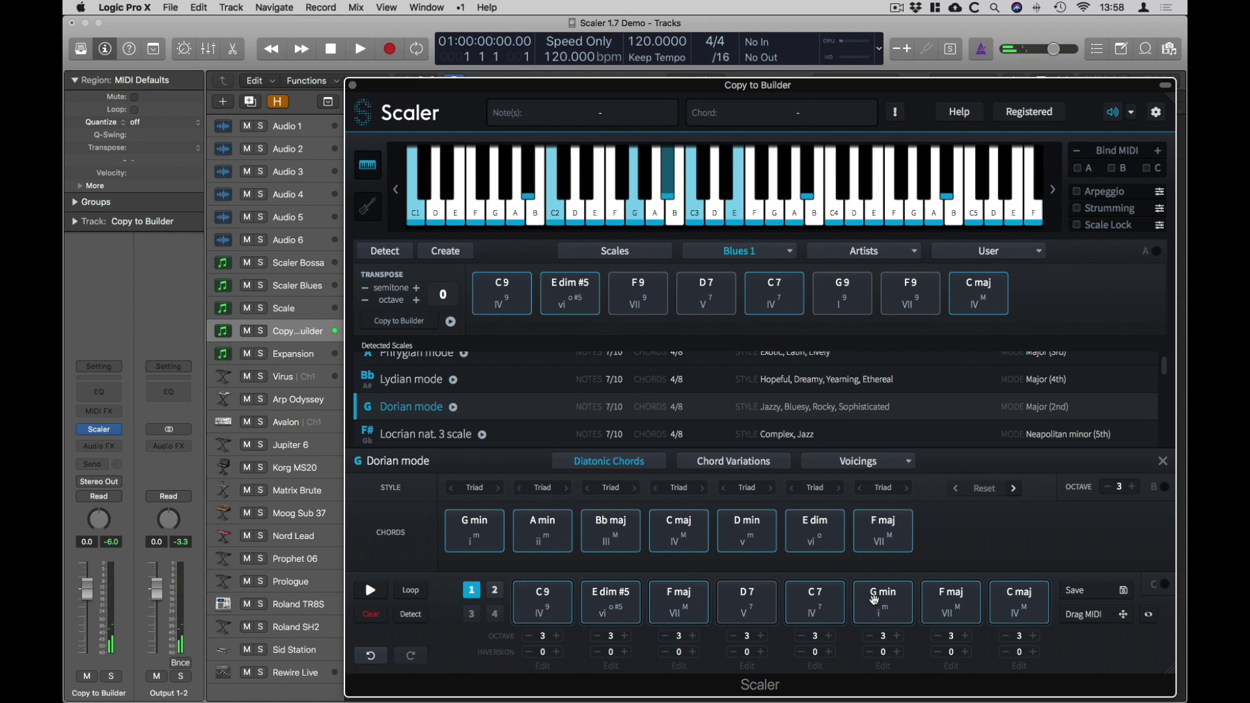
right_click(742, 605)
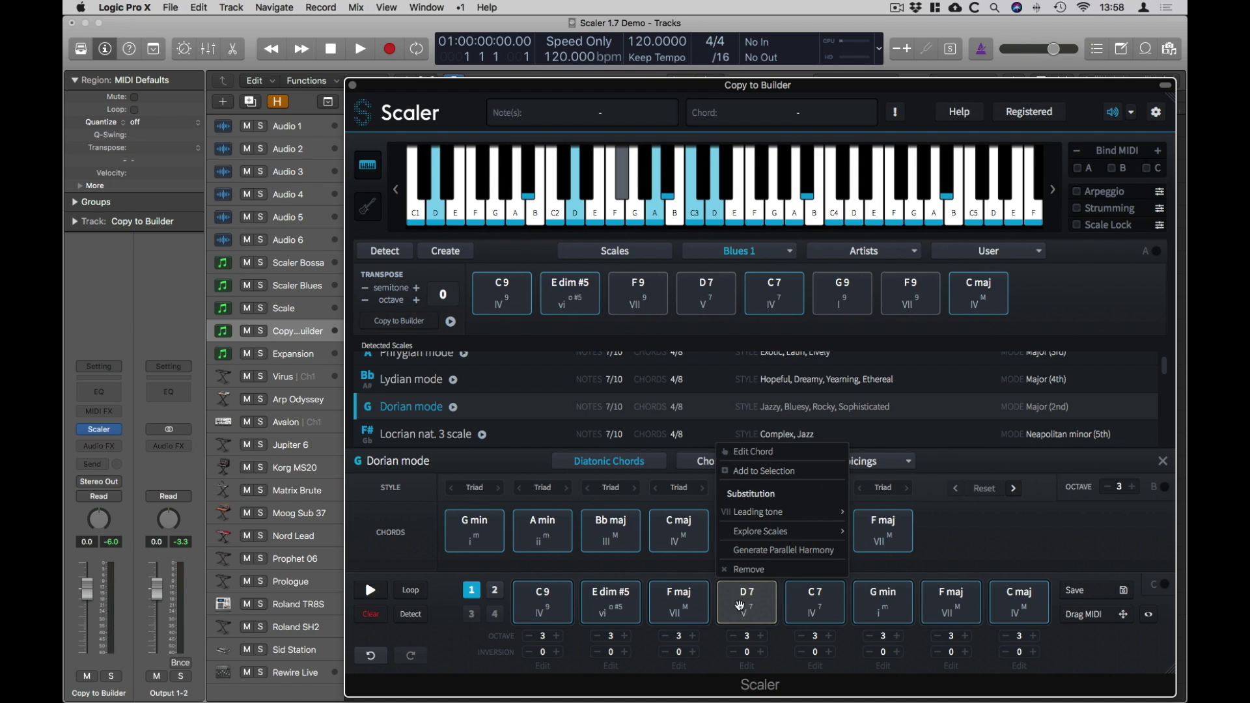
left_click(754, 453)
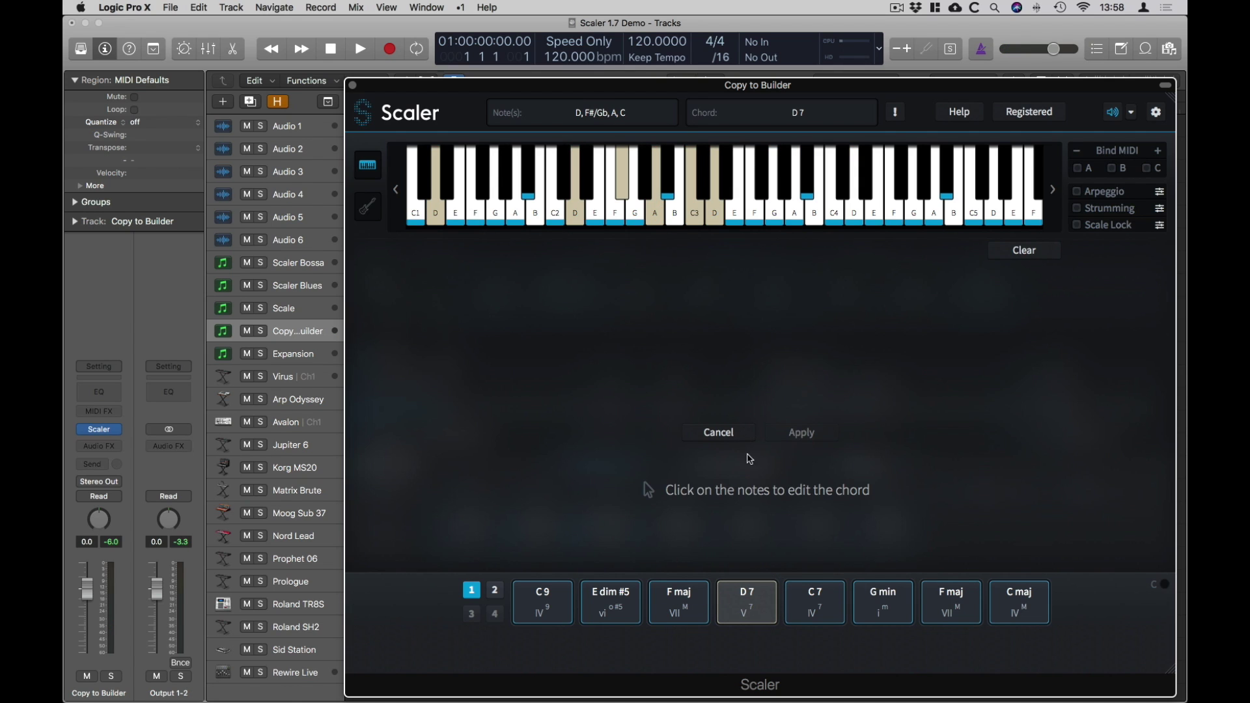
left_click(719, 433)
left_click(752, 617)
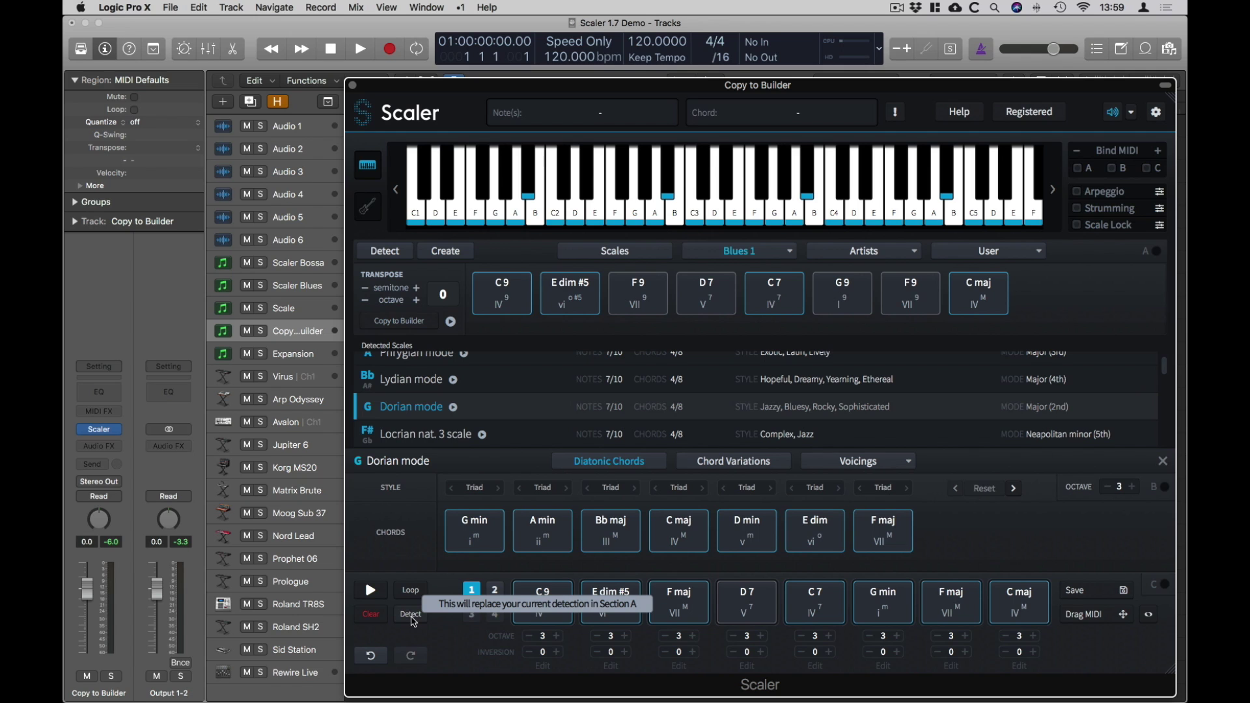
Detect the scales of the edited builder progression, replacing the current detection in section A
left_click(411, 615)
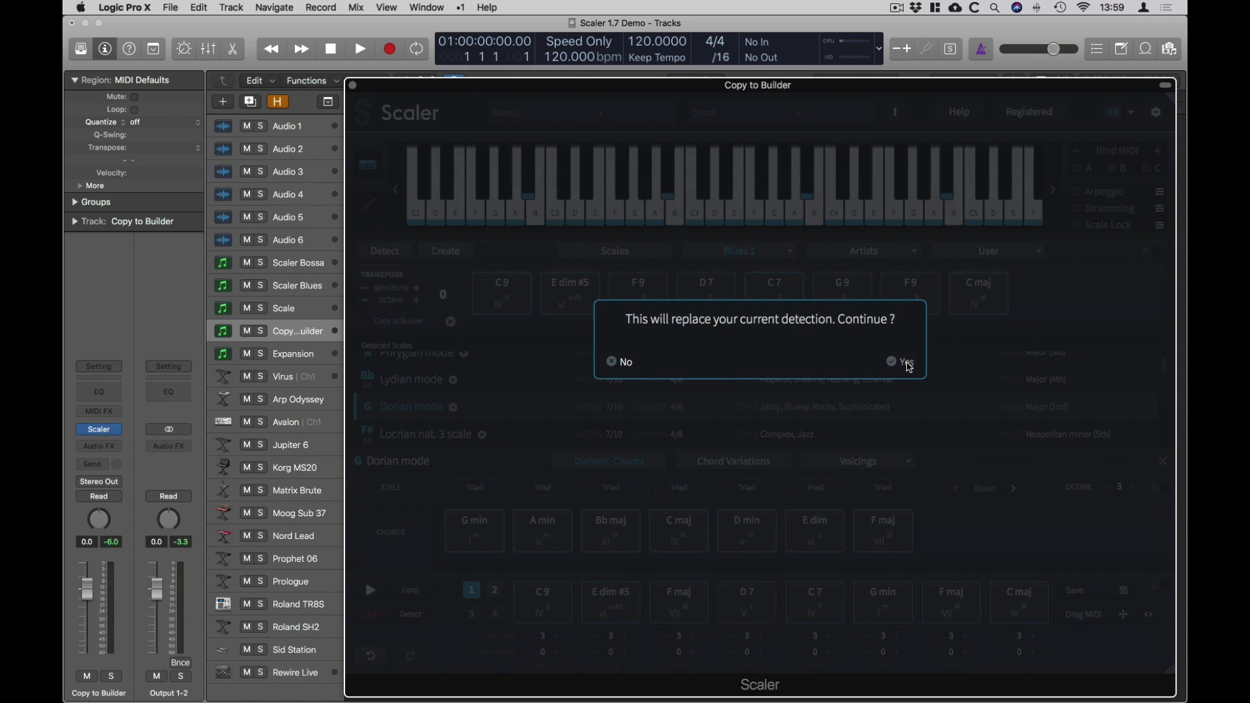
left_click(909, 366)
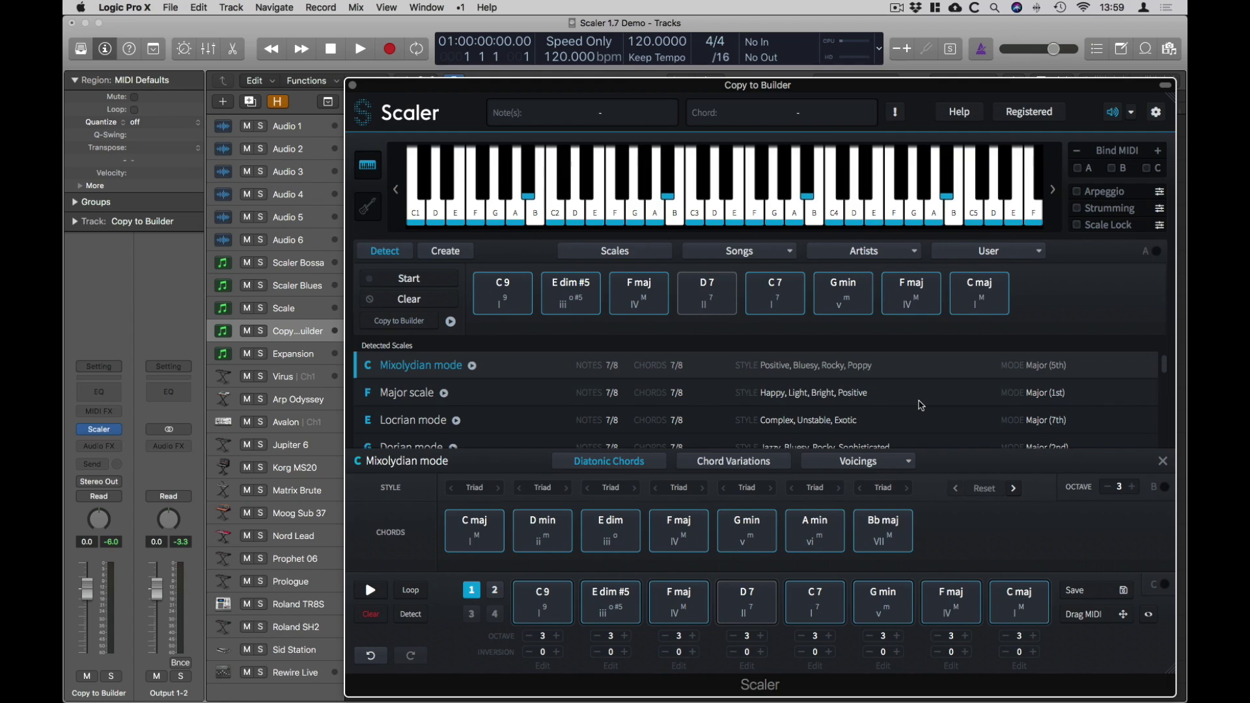
On the Expansion track, choose the C Dorian mode from the full scale list and bind its section B chords to MIDI
left_click(297, 355)
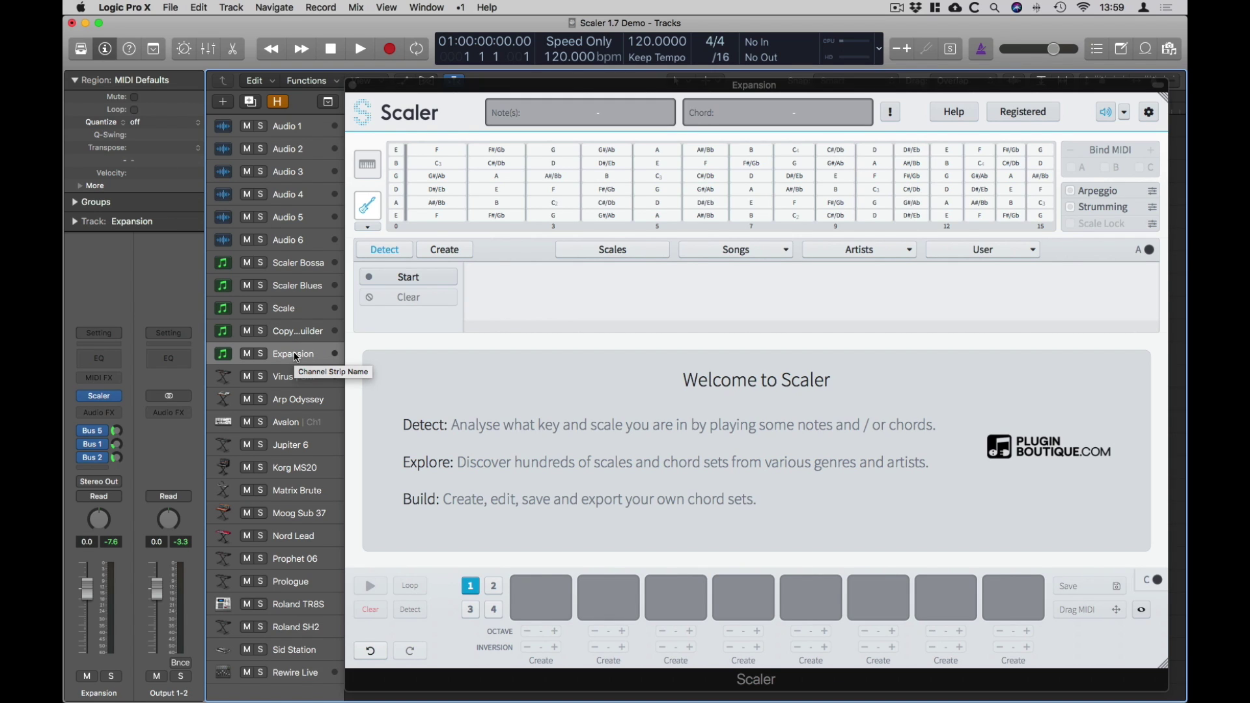
left_click(622, 253)
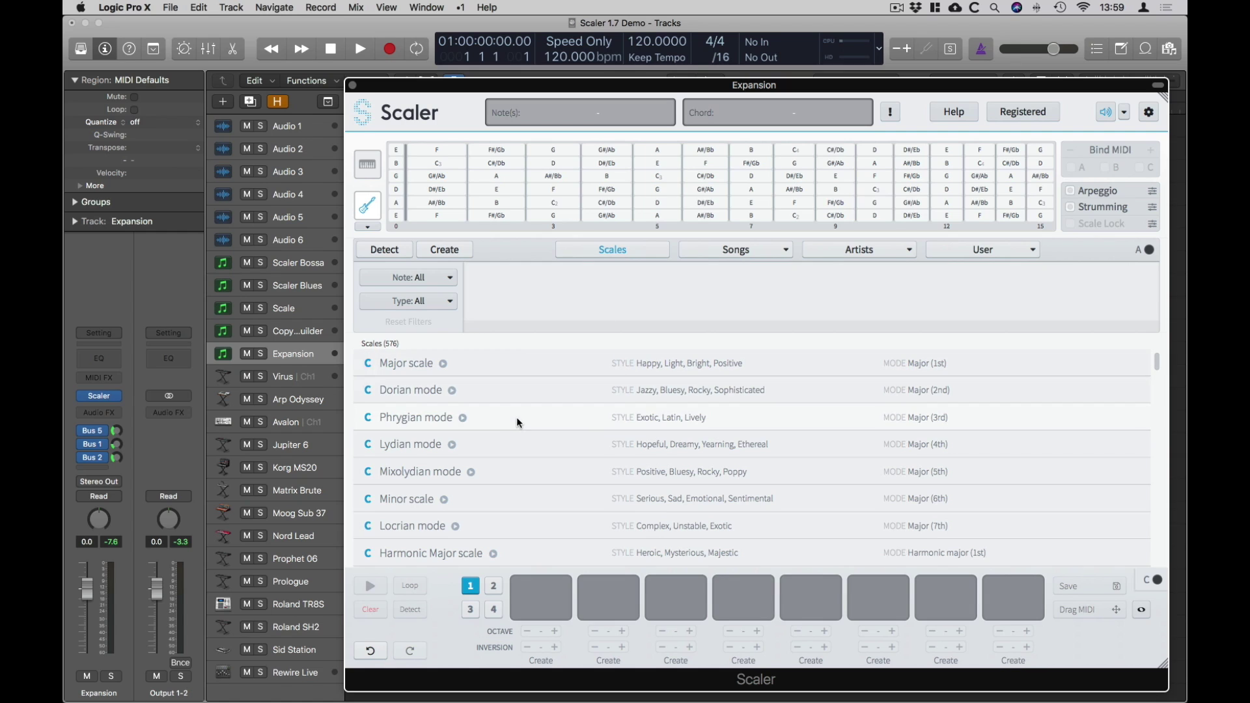
left_click(406, 390)
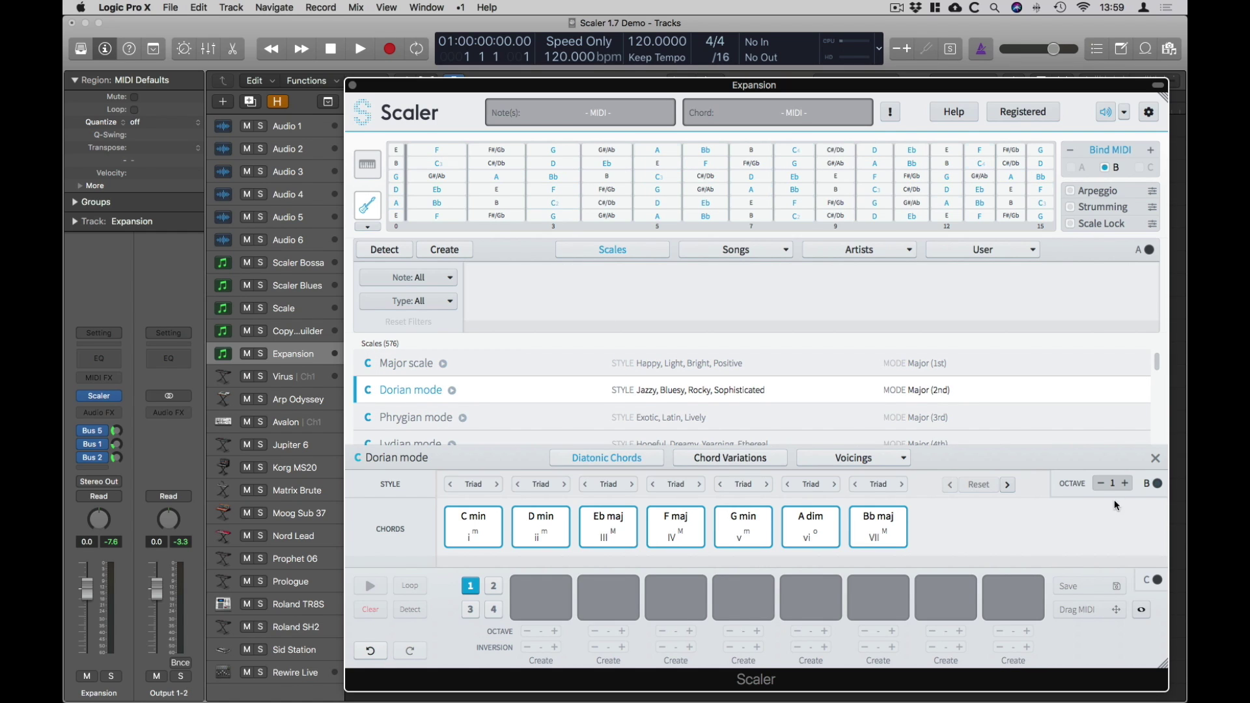
left_click(1156, 484)
left_click(1157, 485)
Raise the style of all C Dorian diatonic chords to Add 7th and on to Add 9th
left_click(1006, 485)
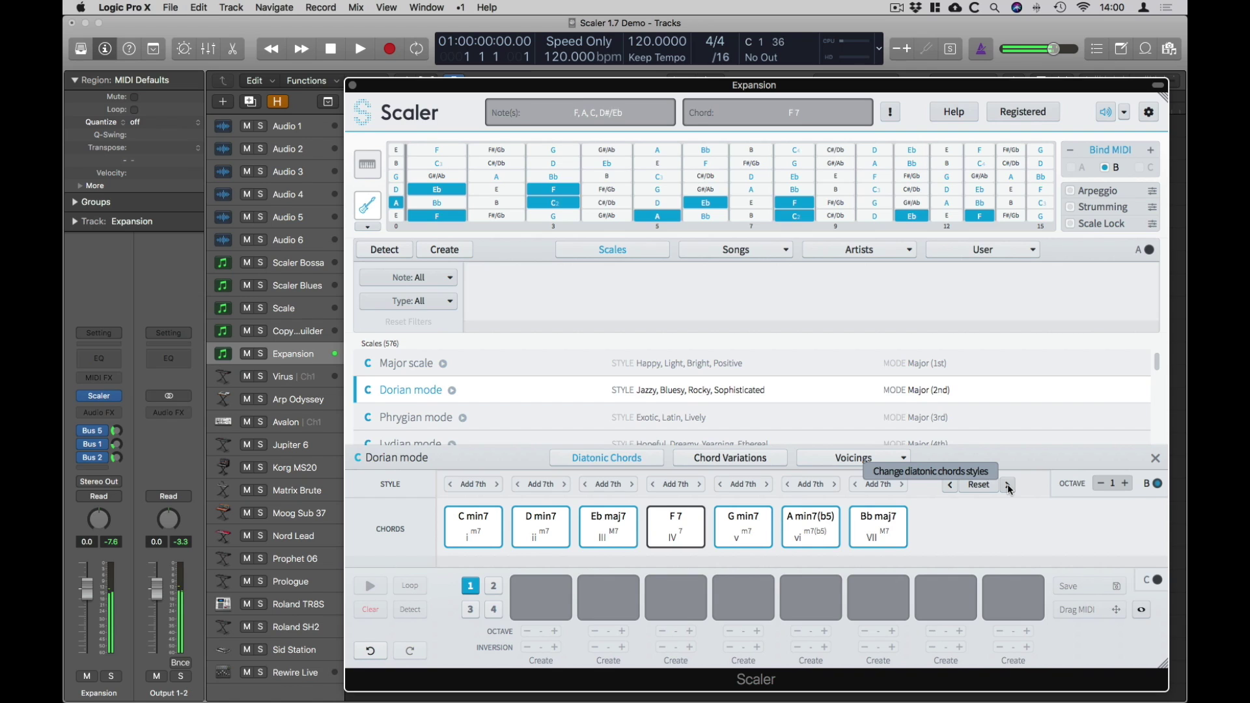
left_click(1008, 486)
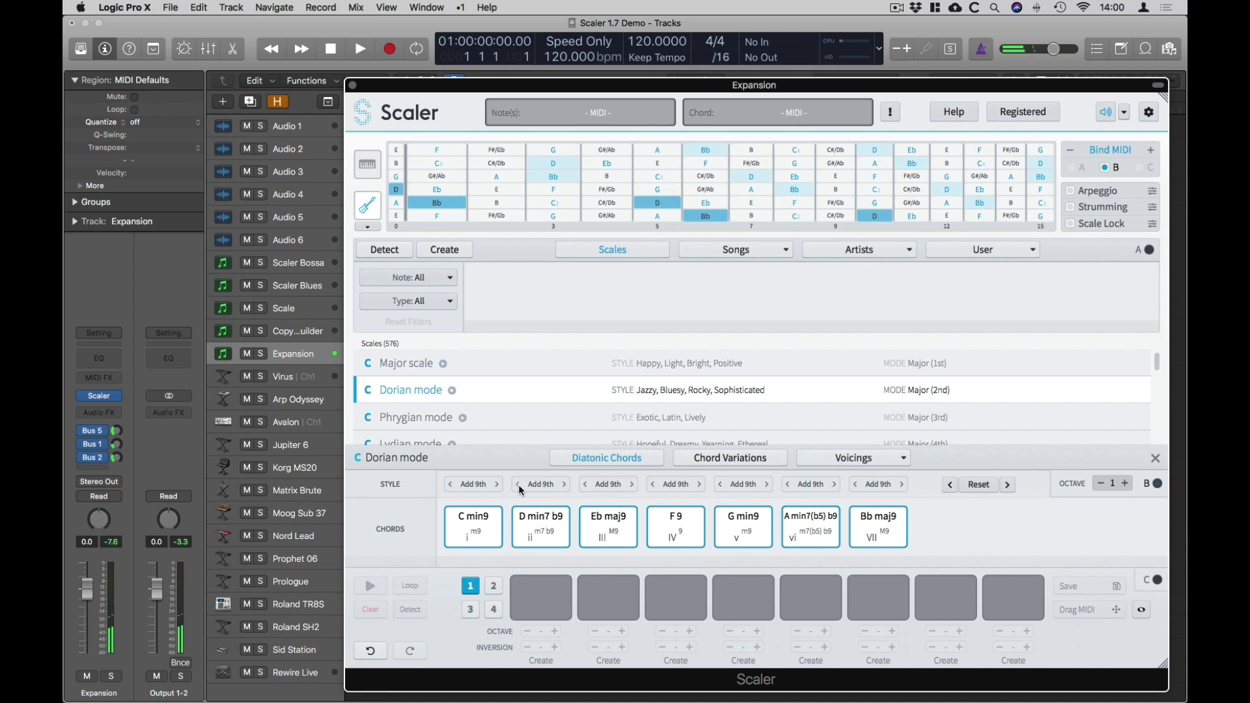
Lower only the Eb chord's style to Add 7th, and raise all diatonic styles one level to Add 11th, with Eb at Add 9th
left_click(518, 484)
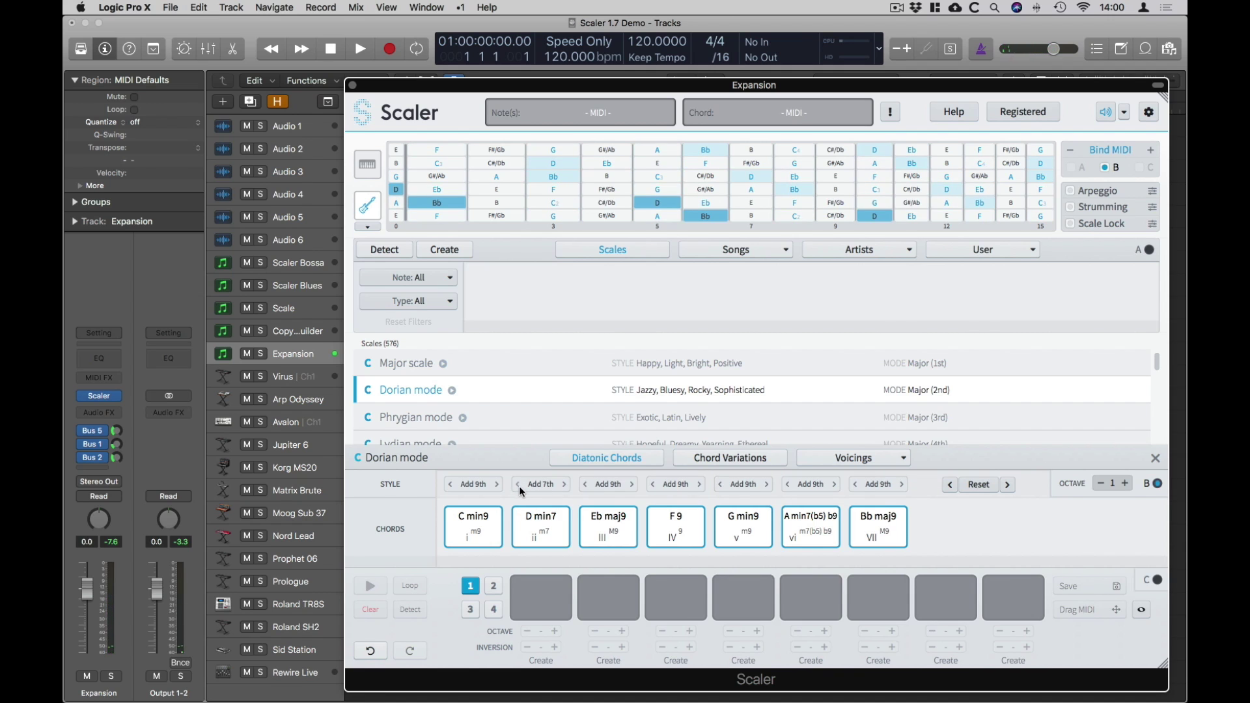
left_click(564, 484)
left_click(584, 485)
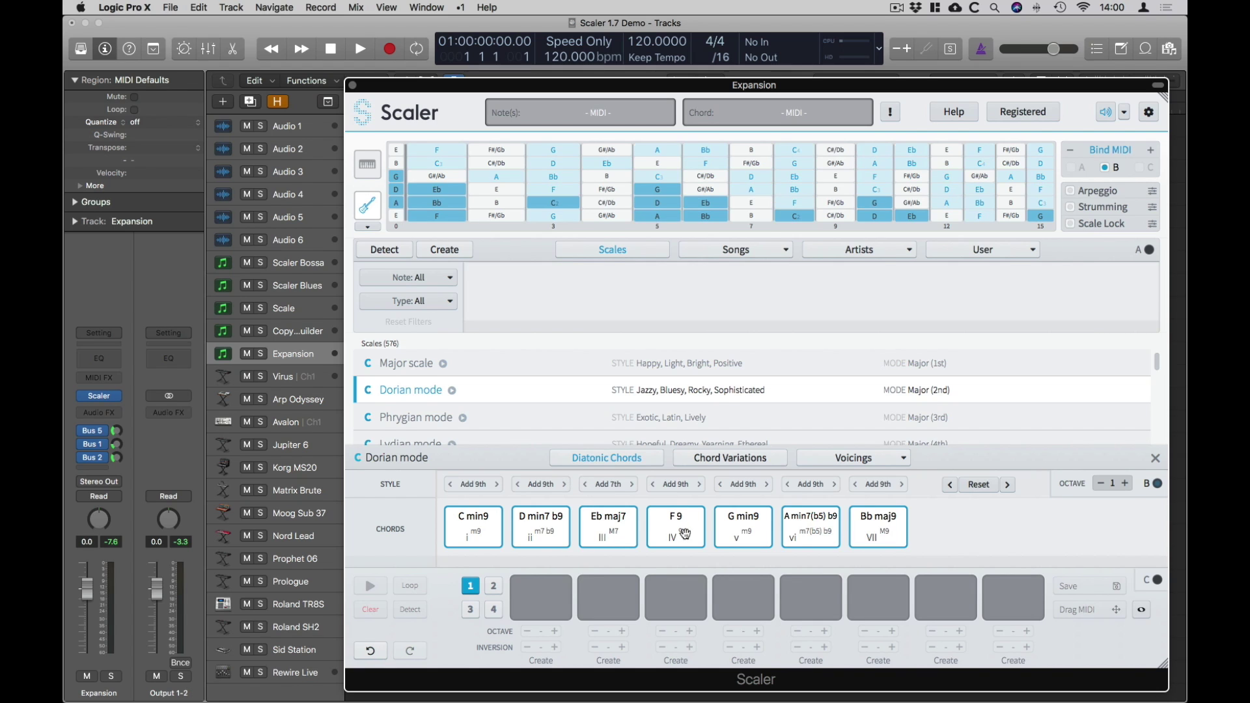
left_click(1008, 484)
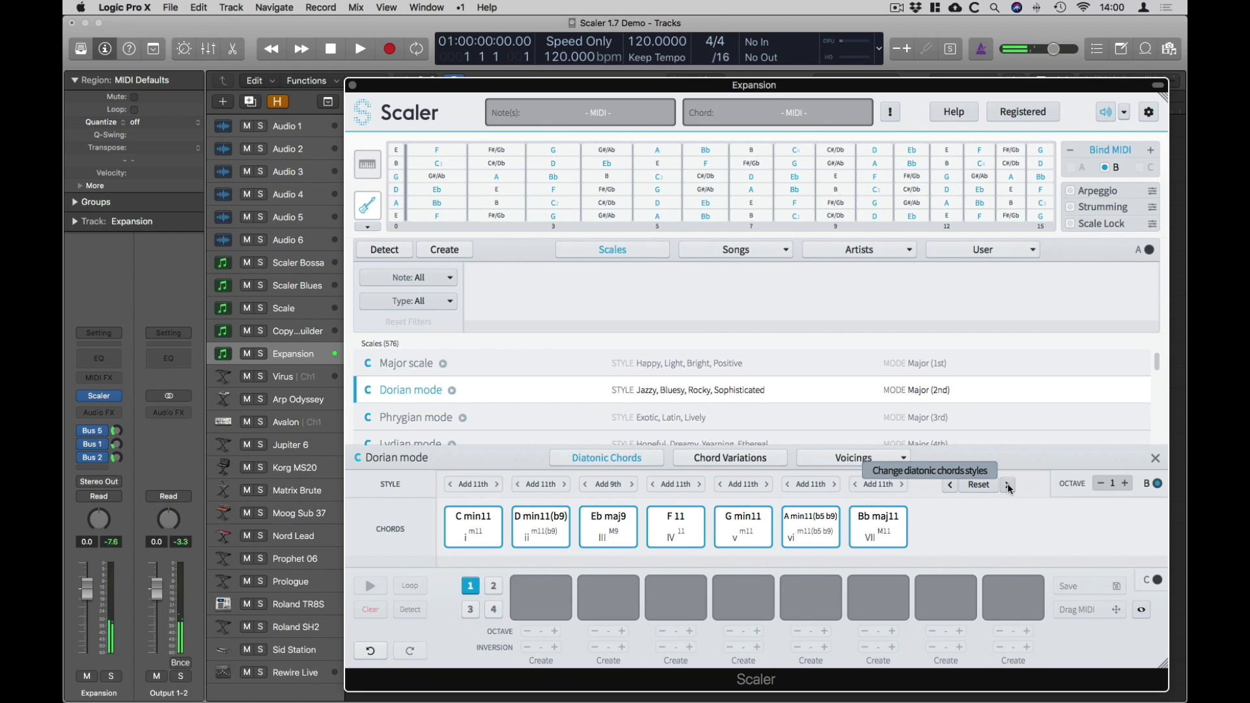
Select the C Phrygian mode and apply the current diatonic chord styles to it
left_click(506, 418)
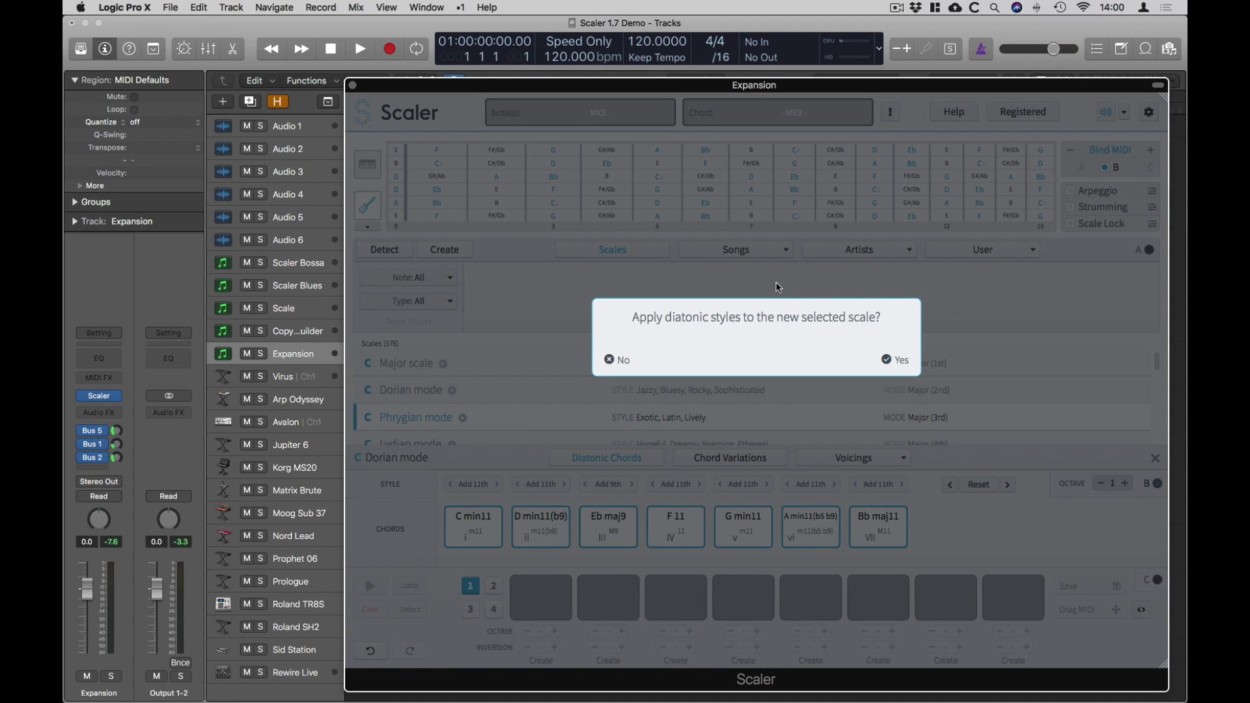
left_click(889, 360)
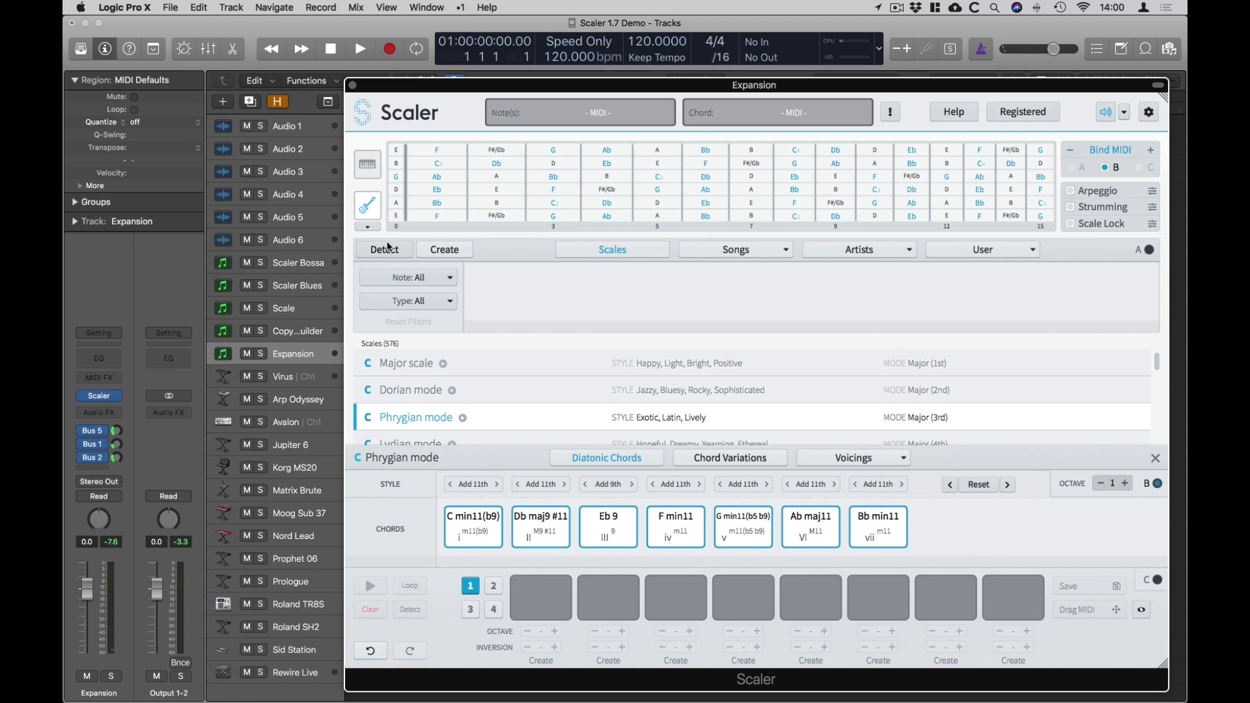
Look through the guitar fretboard tunings without changing the tuning, and select the C Major scale
left_click(368, 227)
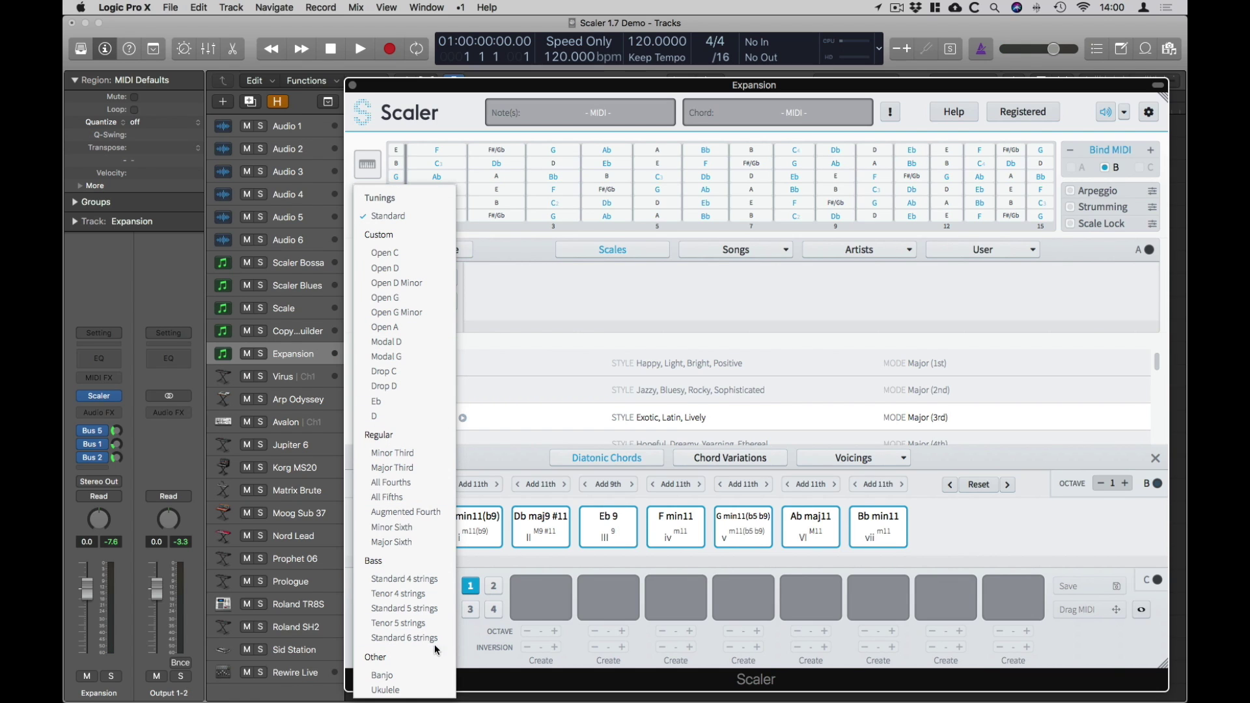
left_click(556, 353)
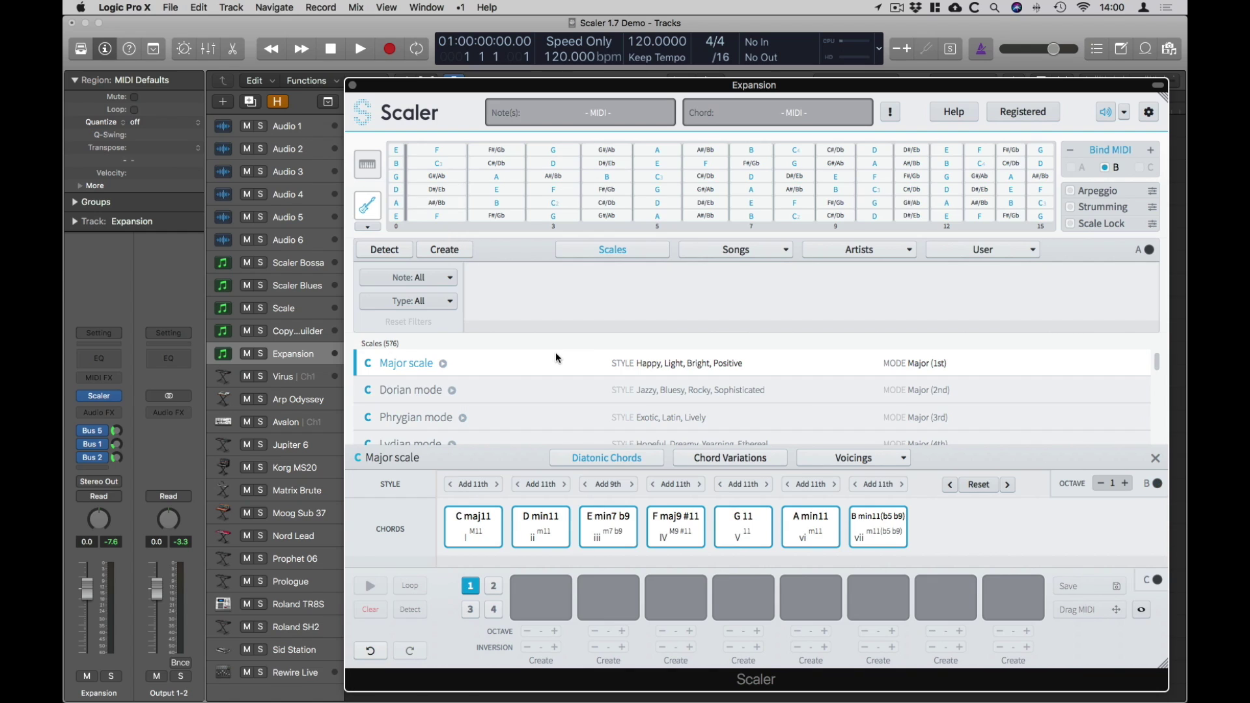